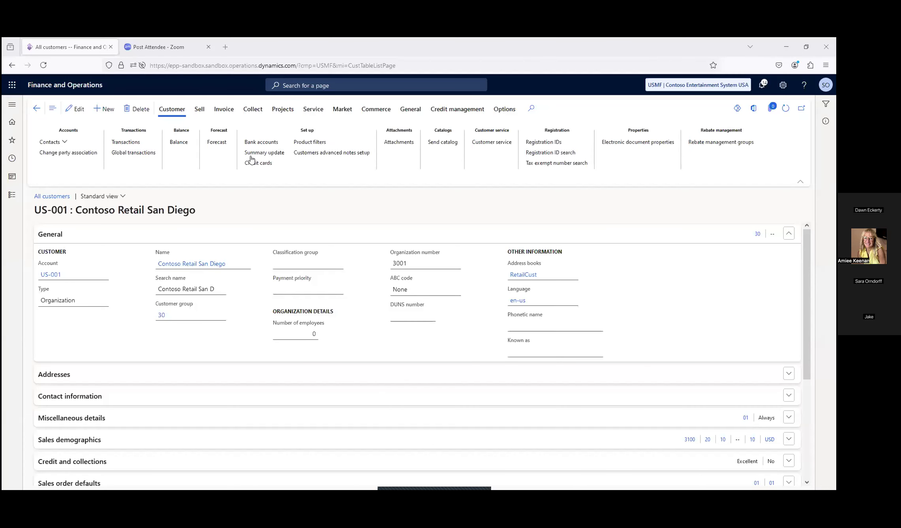
# Open the credit cards of customer Contoso Retail San Diego from the all customers list and start a new card record
pyautogui.click(74, 90)
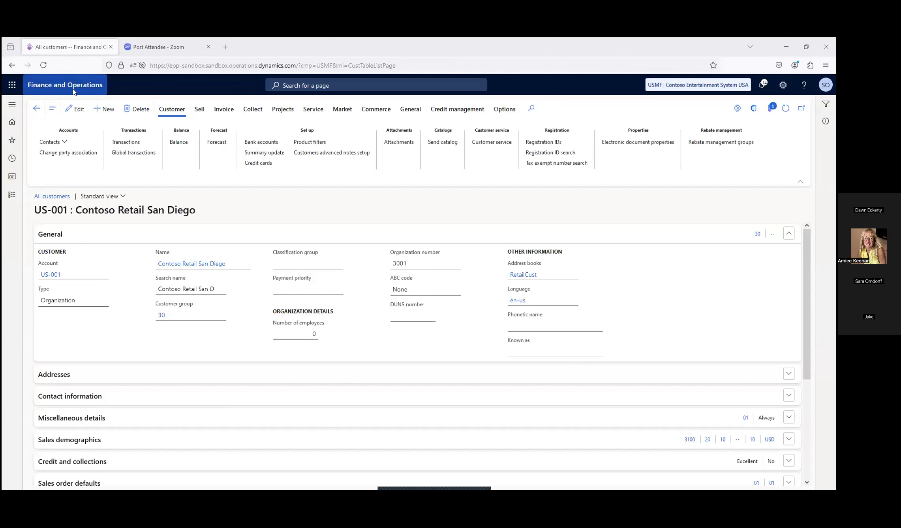
pyautogui.click(11, 104)
pyautogui.click(36, 175)
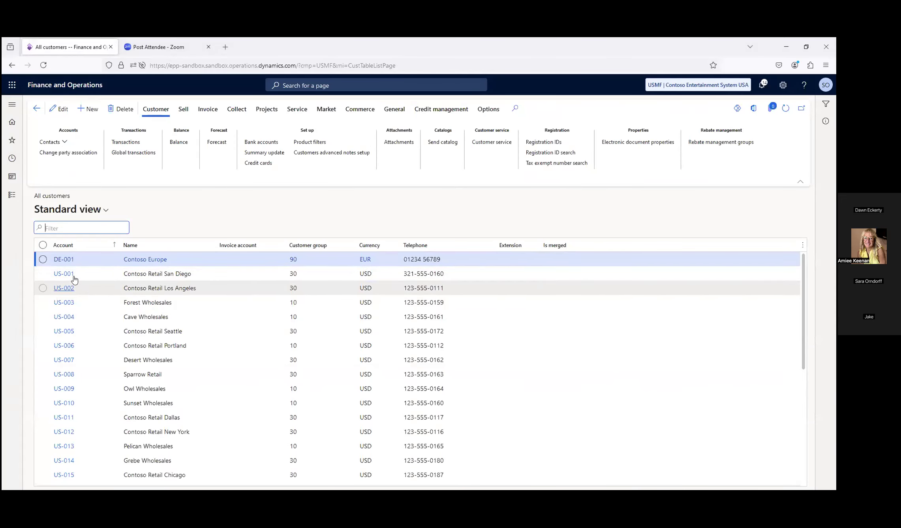
pyautogui.click(68, 276)
pyautogui.click(67, 276)
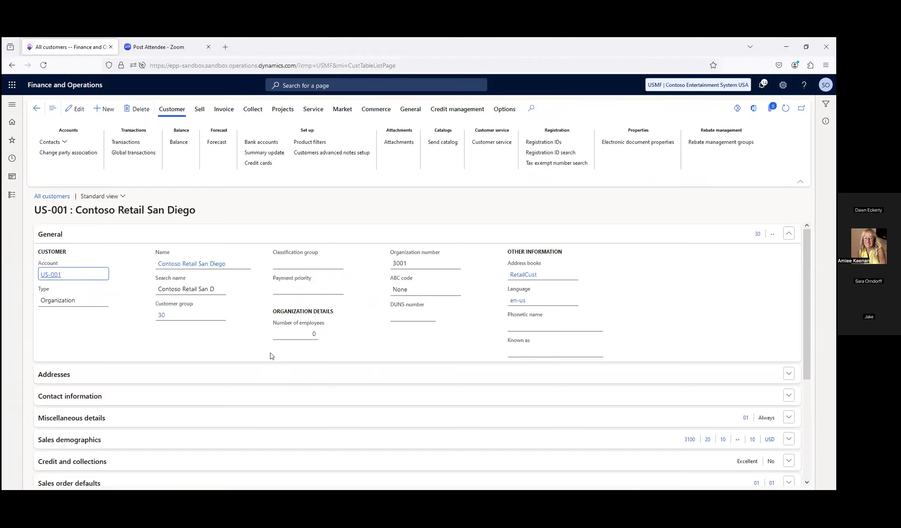
pyautogui.click(258, 164)
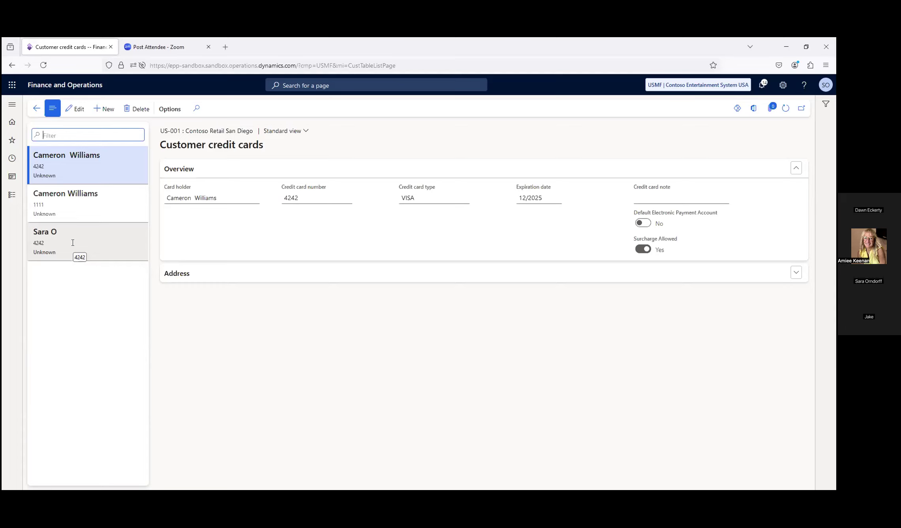
pyautogui.click(100, 110)
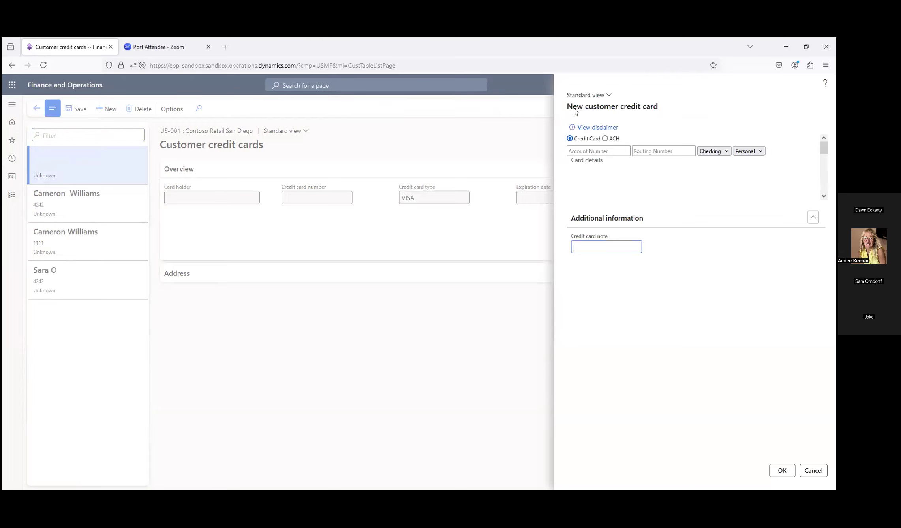
pyautogui.click(614, 154)
pyautogui.write('4')
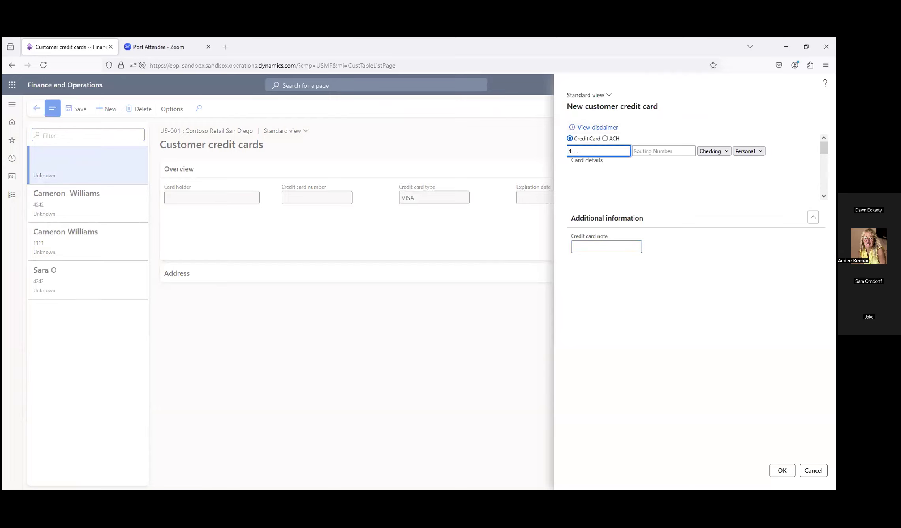
pyautogui.write('242424242424242')
pyautogui.press('Tab')
pyautogui.press('Tab')
pyautogui.press('Tab')
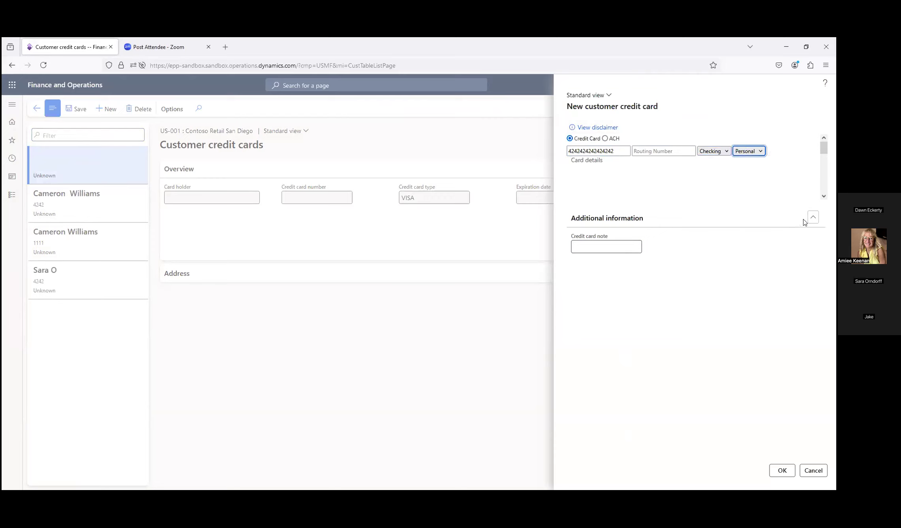
# Fill in the new card's details with the credit card number, expiration date 12/2025 and CVV
pyautogui.click(824, 195)
pyautogui.click(824, 194)
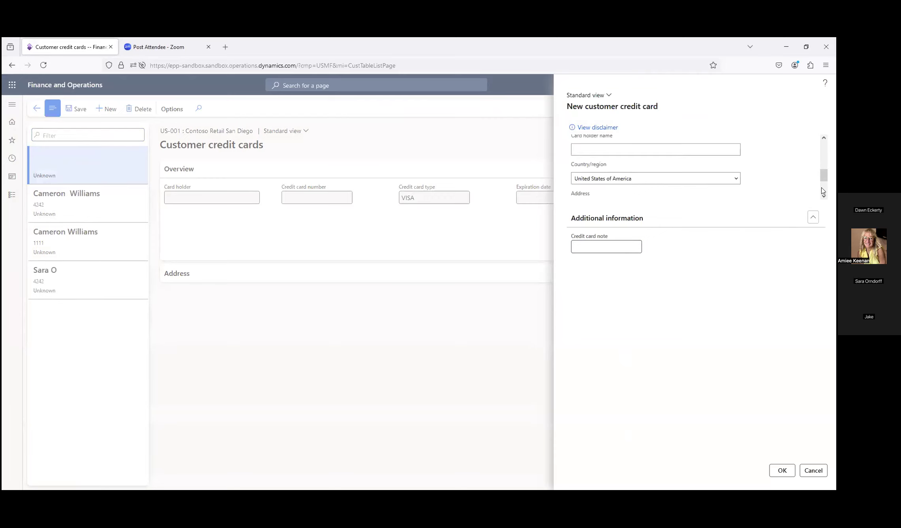
pyautogui.moveTo(824, 177); pyautogui.dragTo(825, 155)
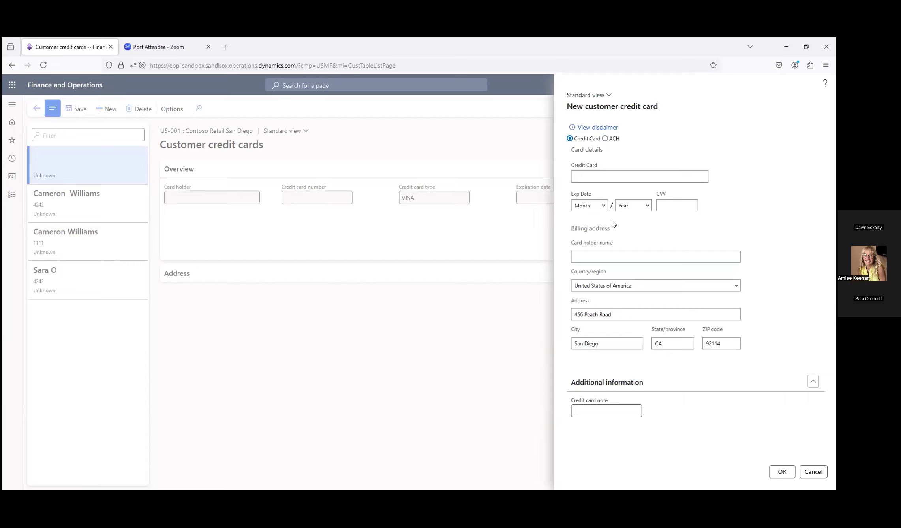
pyautogui.click(616, 177)
pyautogui.write('424')
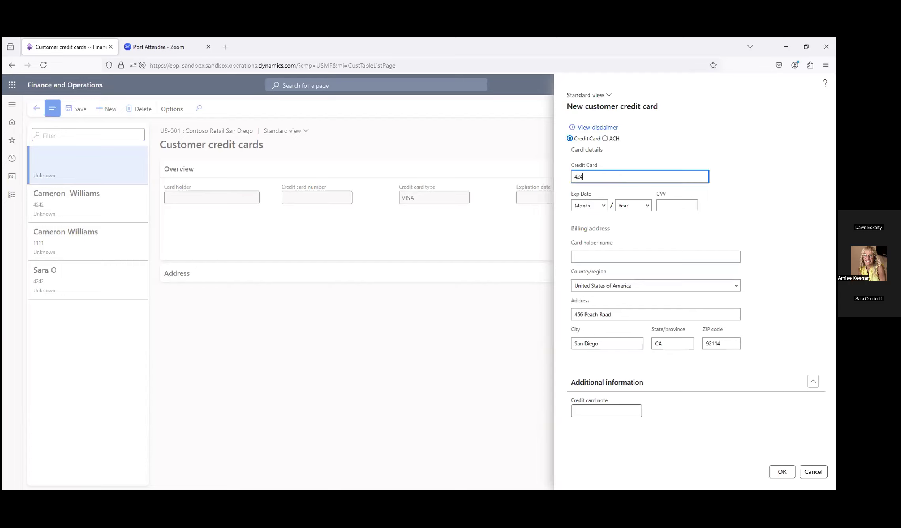
pyautogui.write('2424242424242')
pyautogui.click(599, 206)
pyautogui.click(589, 344)
pyautogui.click(635, 206)
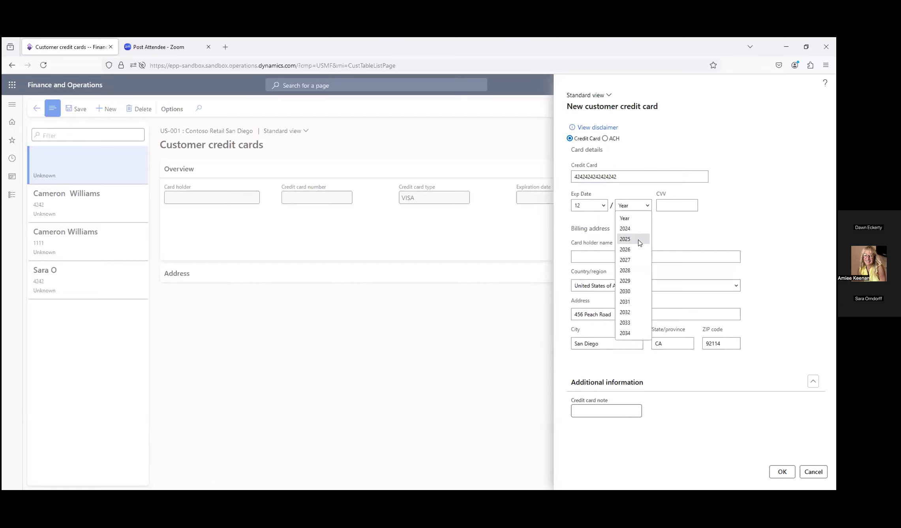
pyautogui.click(640, 242)
pyautogui.click(681, 207)
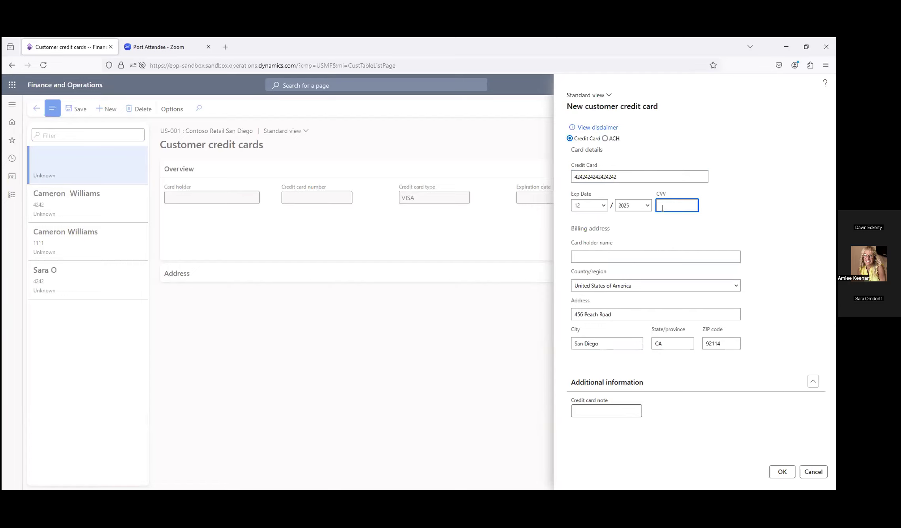
pyautogui.write('999')
# Enter the card holder's full name in the billing address section, keep the prefilled address and submit the new card
pyautogui.press('Tab')
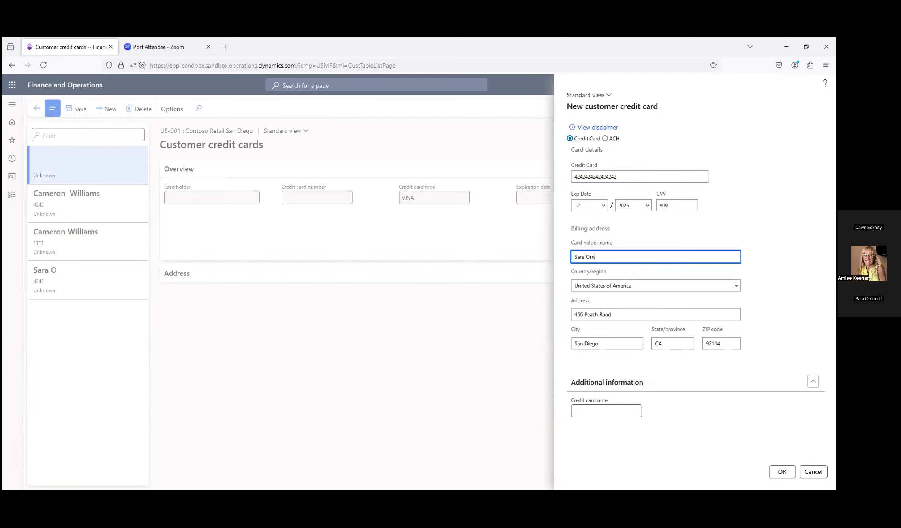
pyautogui.press('Tab')
pyautogui.press('Tab')
pyautogui.press('Tab')
pyautogui.click(784, 473)
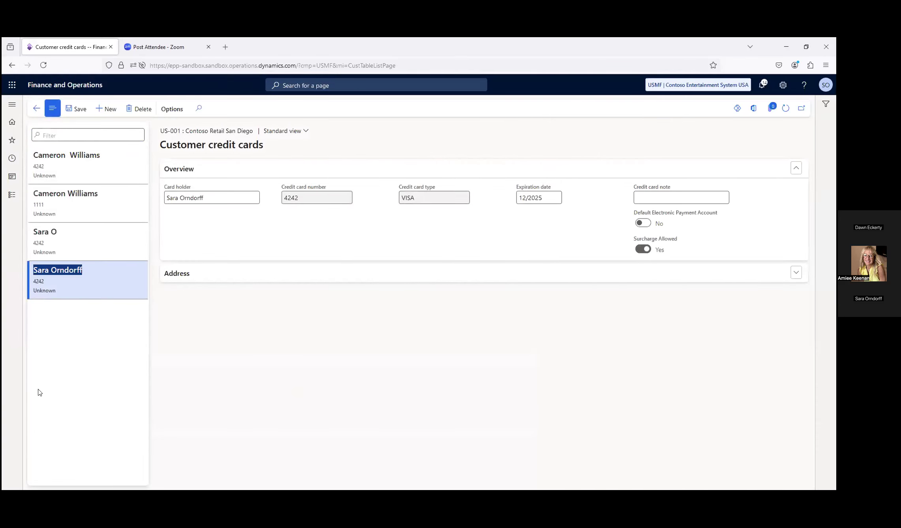
# Save the newly added customer credit card and return to the customer's details page
pyautogui.click(98, 289)
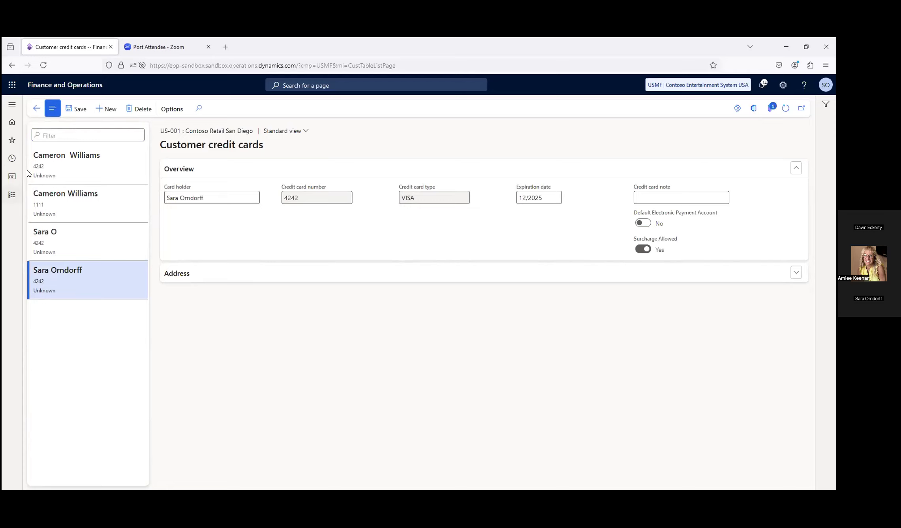
pyautogui.click(70, 108)
pyautogui.click(36, 109)
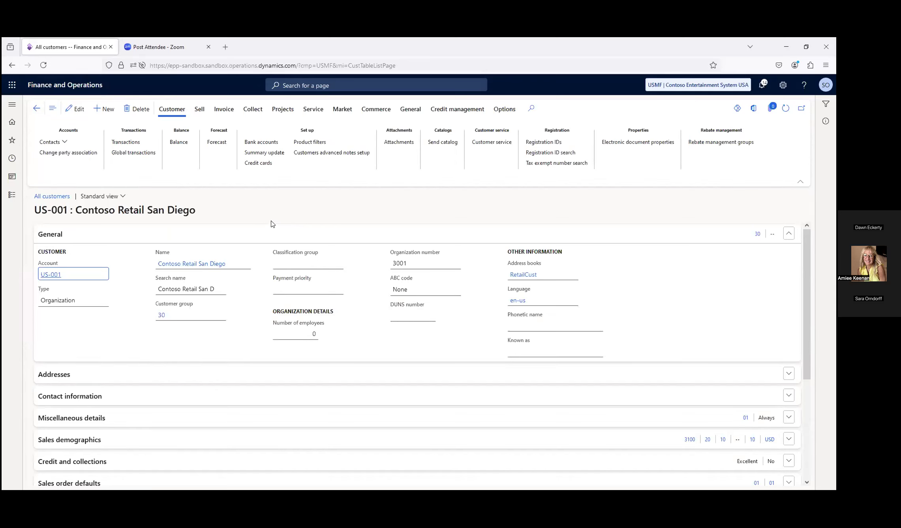
# Open the last Contoso Retail San Diego sales order in the all sales orders list and review its header summary and lines
pyautogui.click(12, 104)
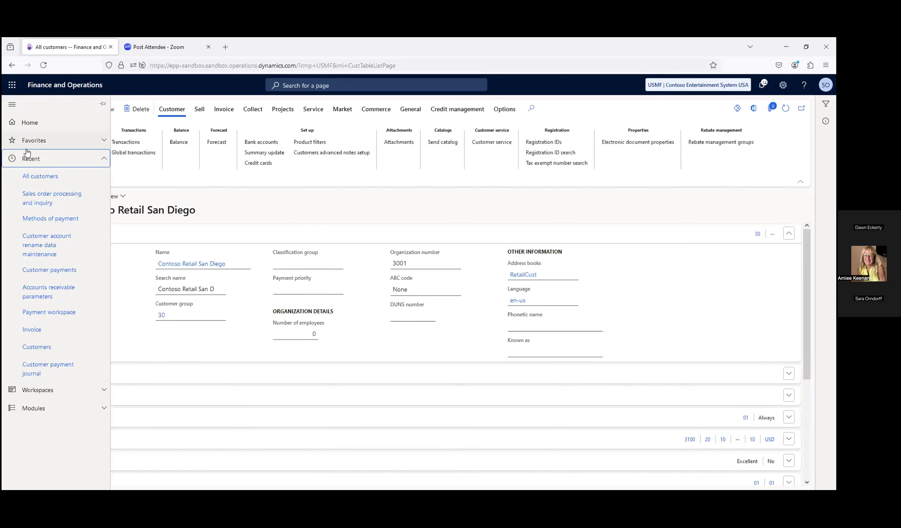
pyautogui.click(37, 199)
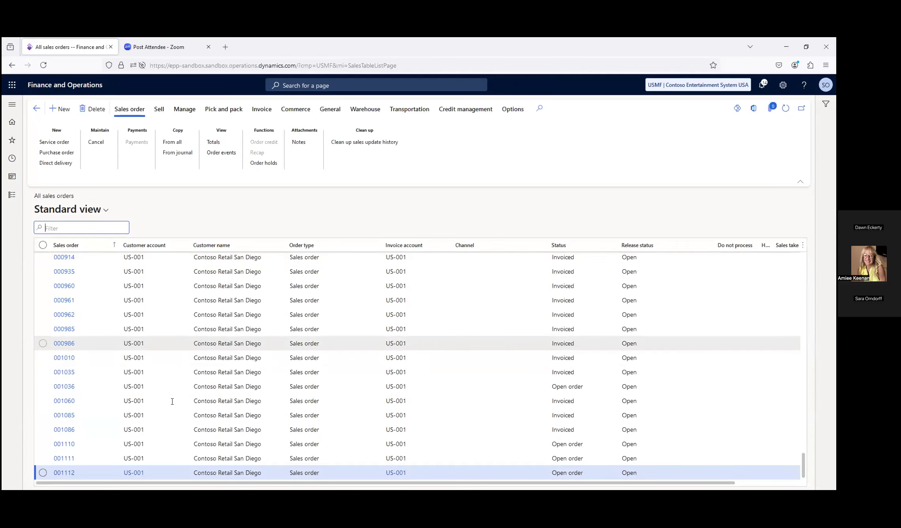
pyautogui.click(69, 473)
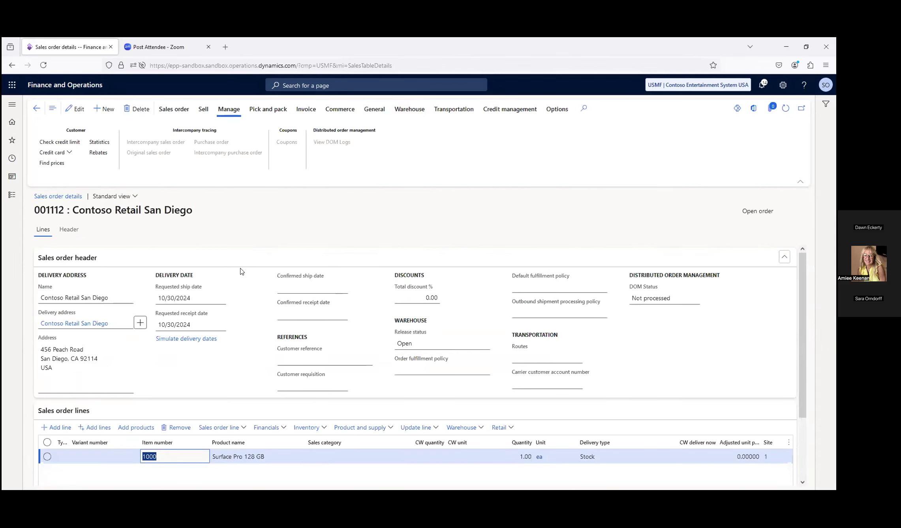
pyautogui.scroll(-2, 242, 271)
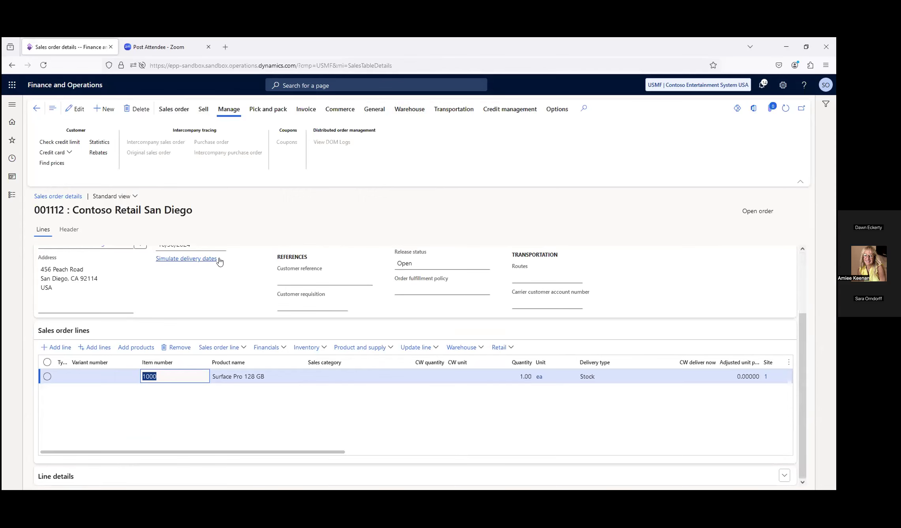
pyautogui.scroll(2, 220, 262)
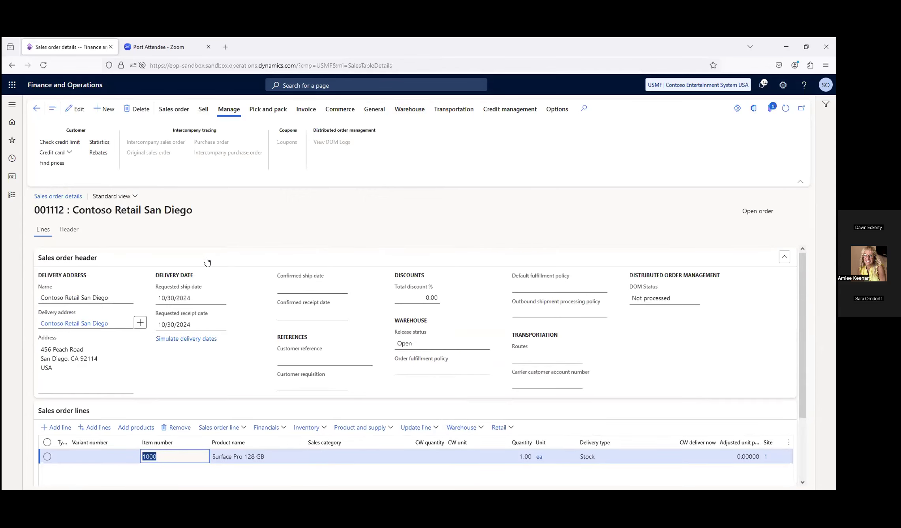
pyautogui.scroll(-1, 177, 269)
pyautogui.scroll(-2, 177, 270)
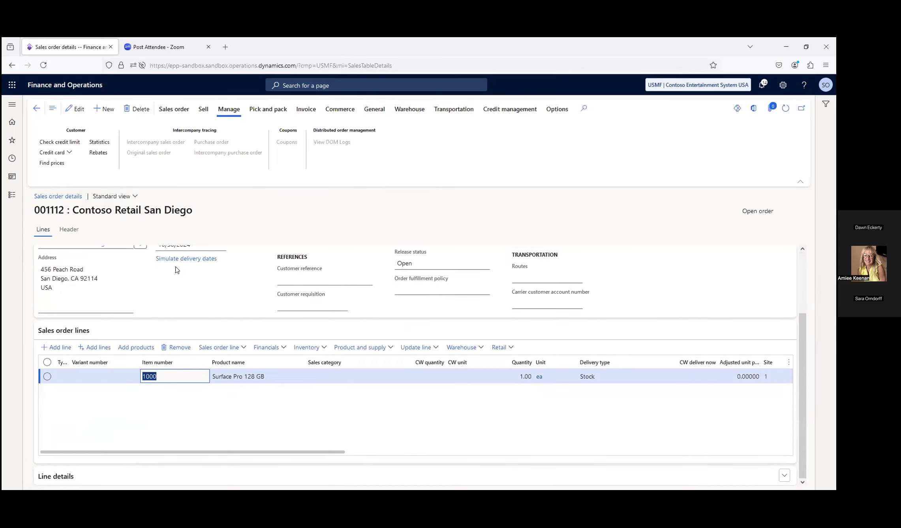
pyautogui.scroll(2, 177, 270)
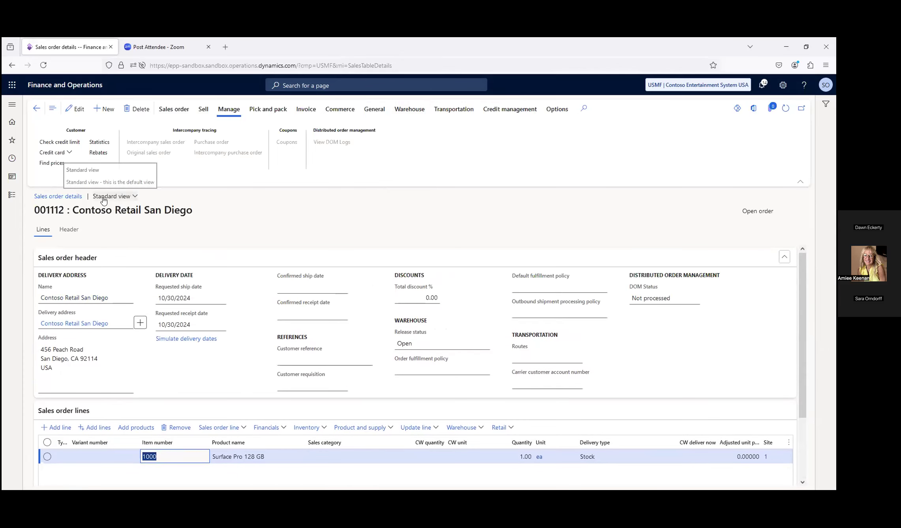
# Replace the credit card in the order header's Price and discount section with the newly added VISA card, voiding the open authorization
pyautogui.click(79, 229)
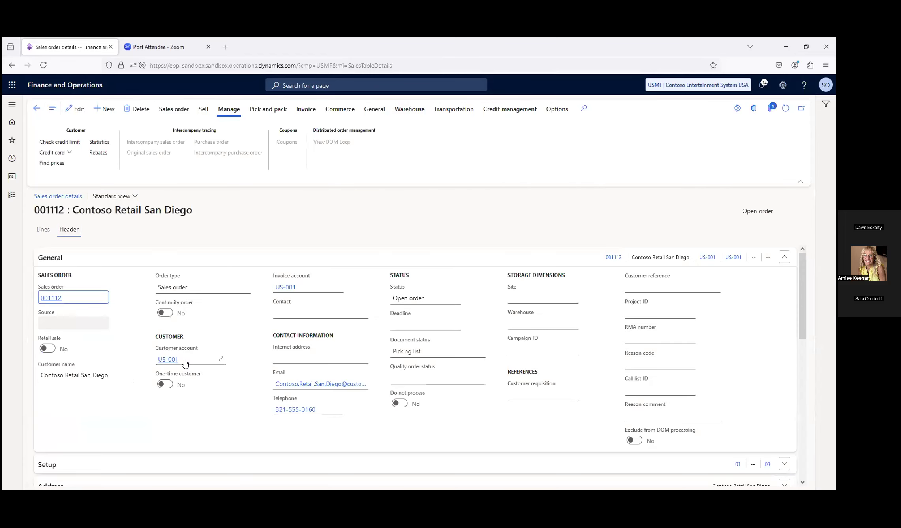
pyautogui.scroll(-3, 184, 361)
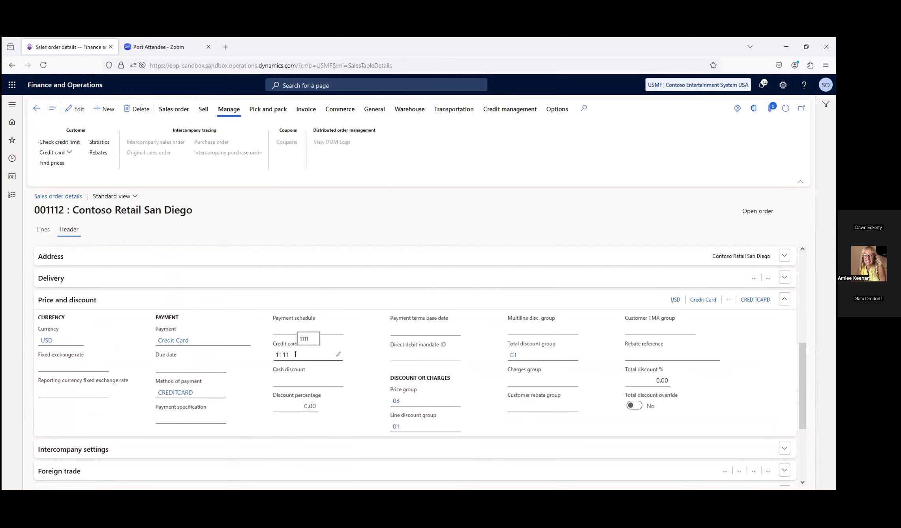
pyautogui.click(338, 354)
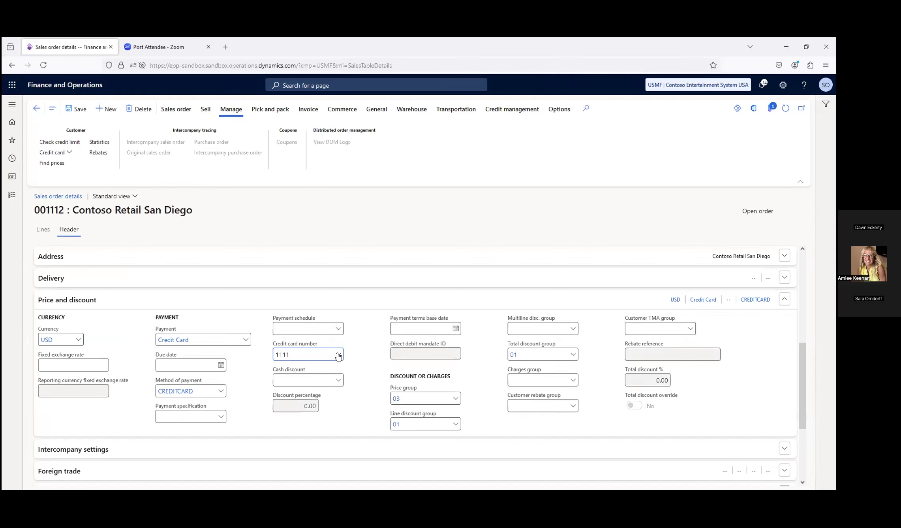
pyautogui.click(338, 354)
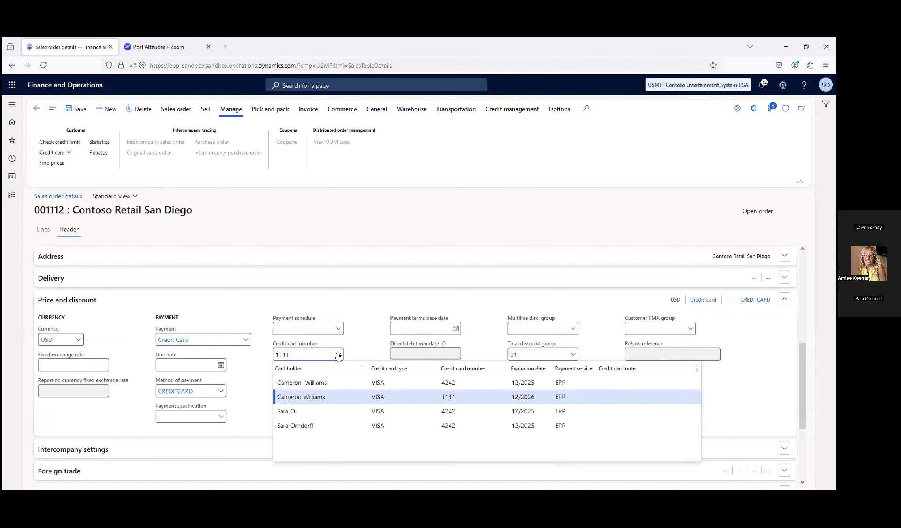
pyautogui.click(285, 426)
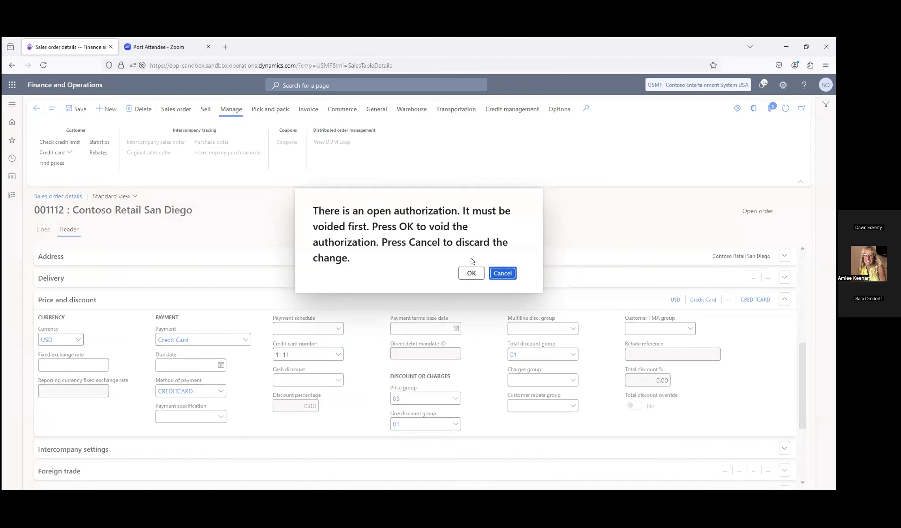
pyautogui.click(473, 274)
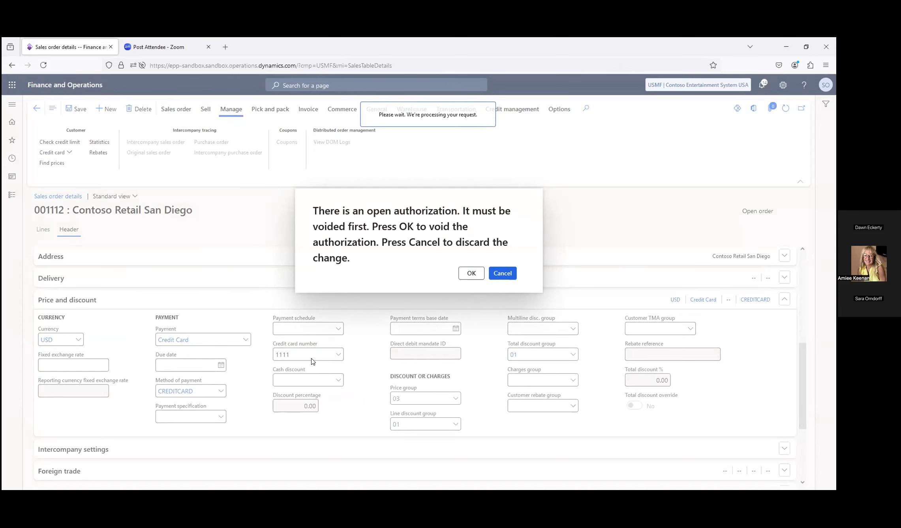
pyautogui.click(472, 273)
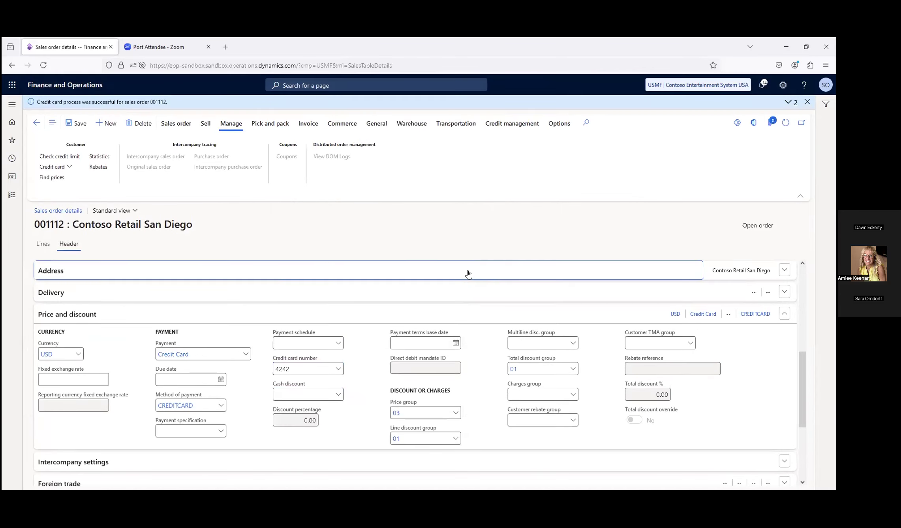
# View the credit card registration page for the sales order and return to the order header
pyautogui.click(70, 166)
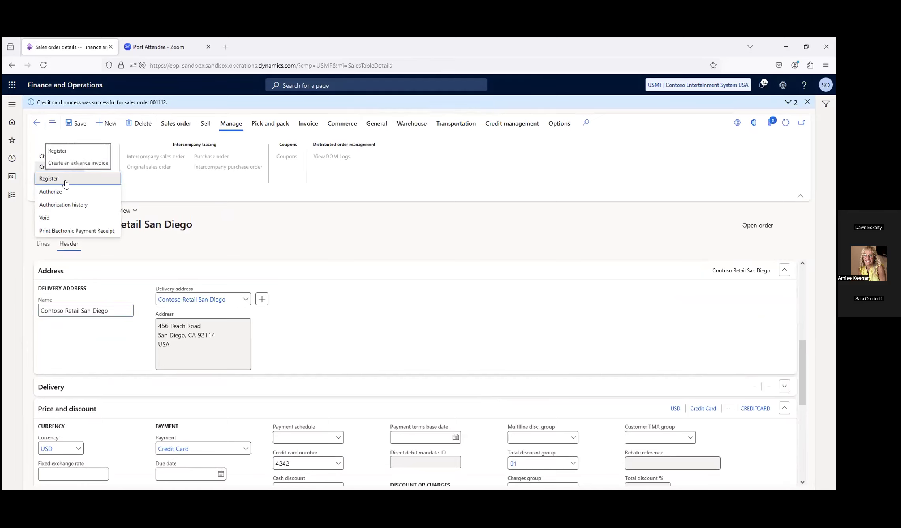
pyautogui.click(65, 181)
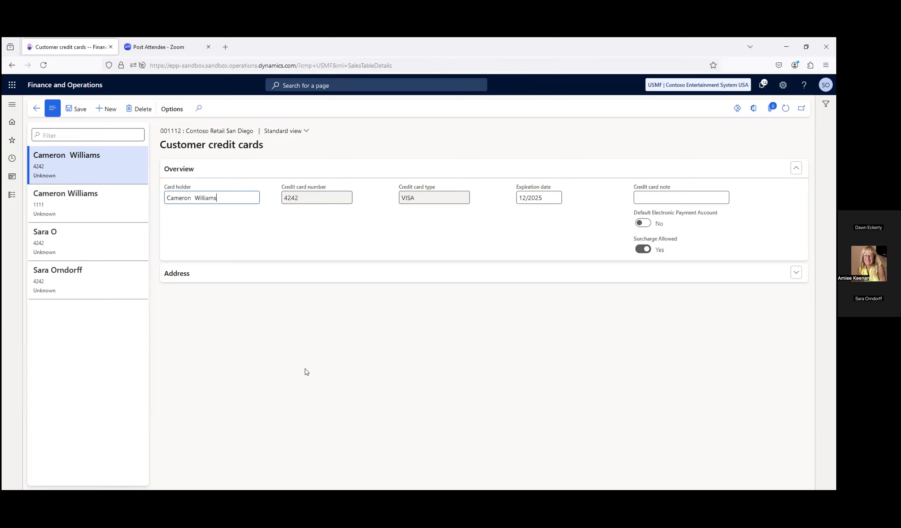
pyautogui.click(36, 109)
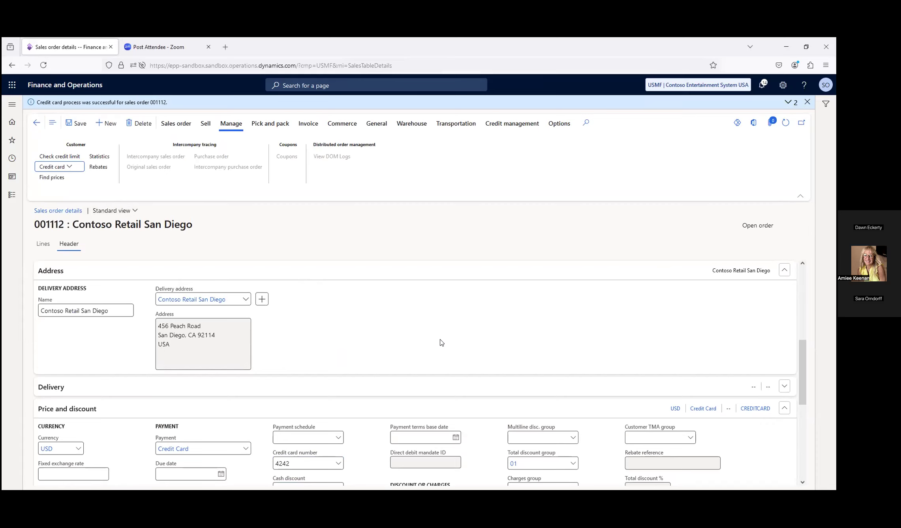
pyautogui.scroll(-6, 440, 343)
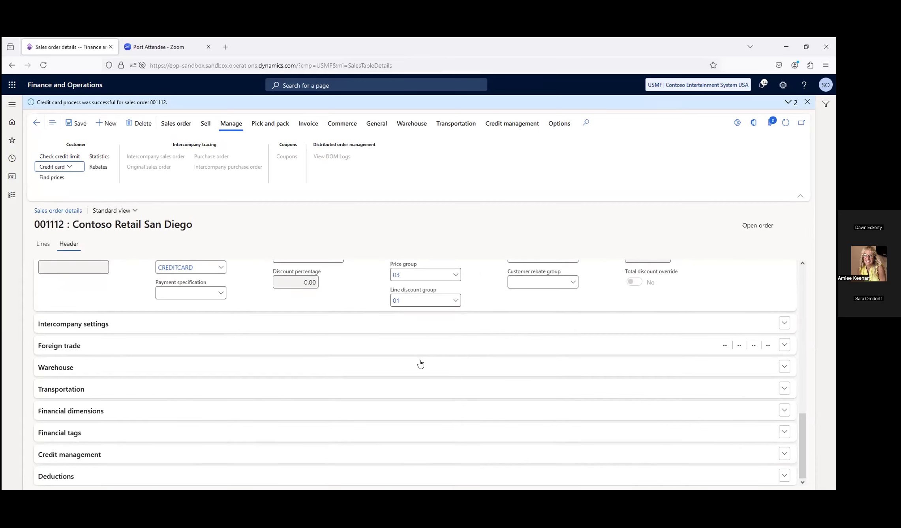
pyautogui.scroll(10, 417, 363)
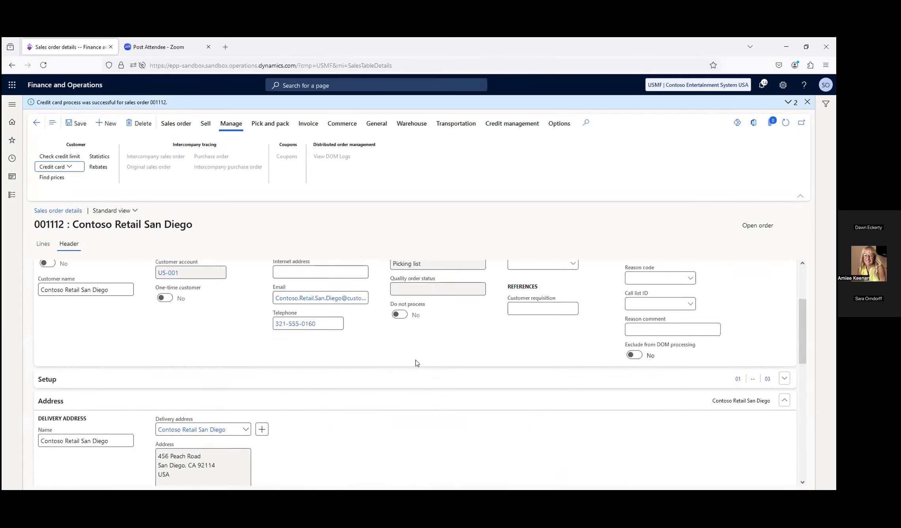
# Review the credit card authorization history of the Contoso Retail San Diego sales order and return to the order header
pyautogui.click(68, 167)
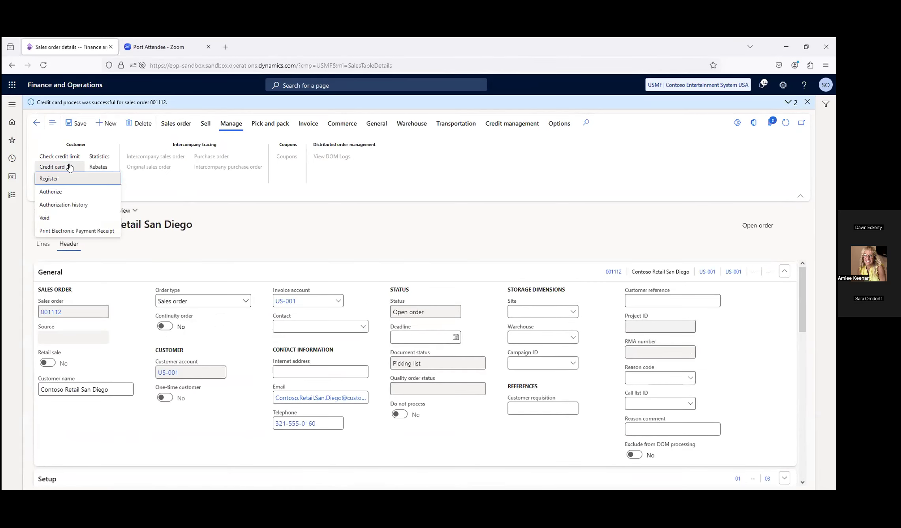
pyautogui.click(68, 205)
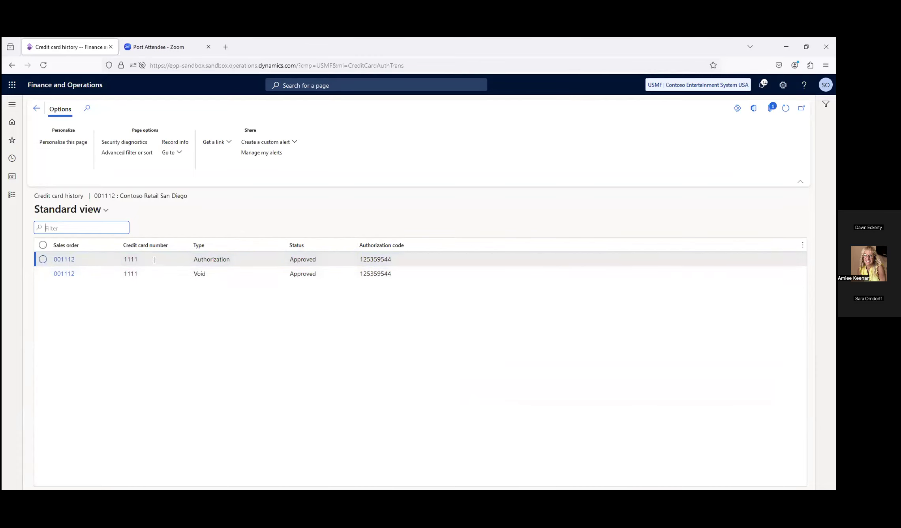
pyautogui.click(36, 108)
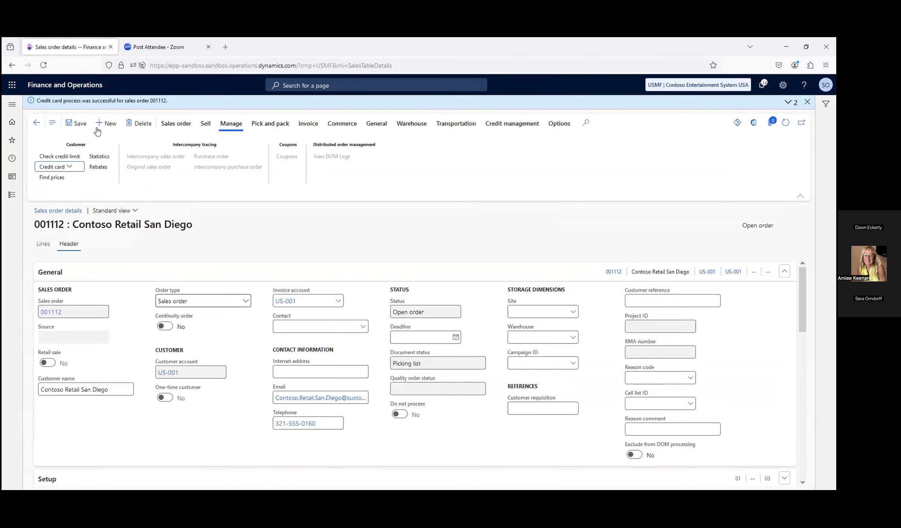
# Authorize the replacement credit card for the sales order, check the order's authorization history and return to the order header
pyautogui.click(59, 166)
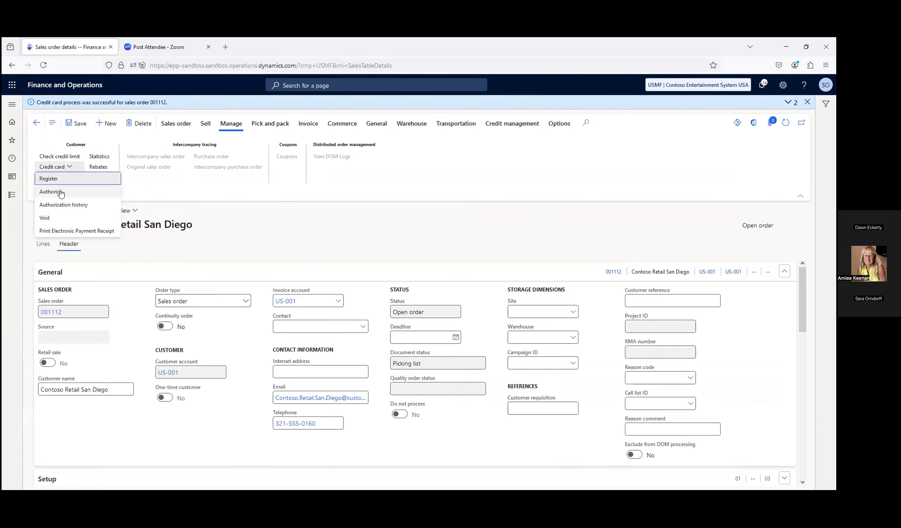
pyautogui.click(60, 192)
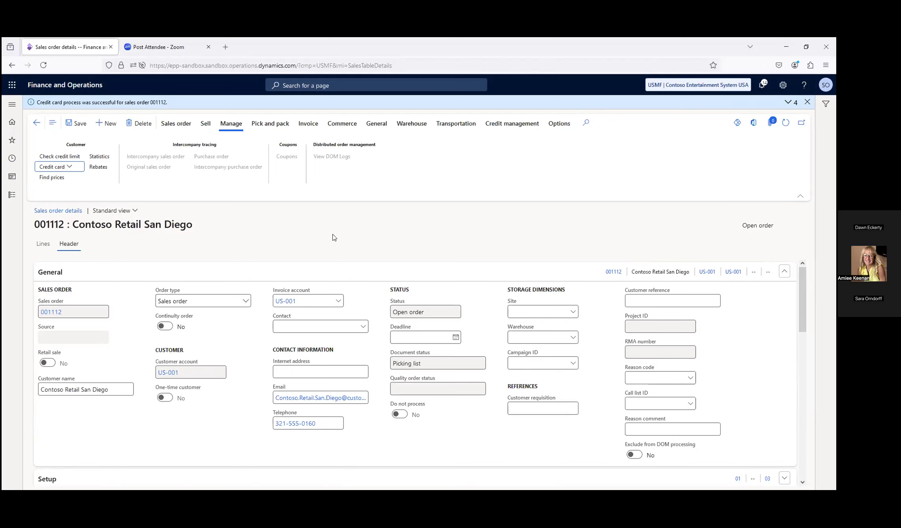
pyautogui.click(78, 169)
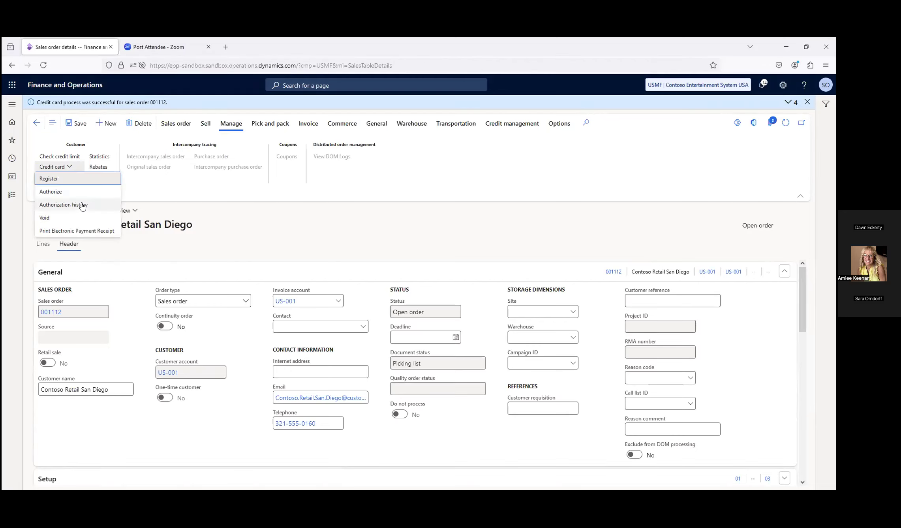
pyautogui.click(82, 205)
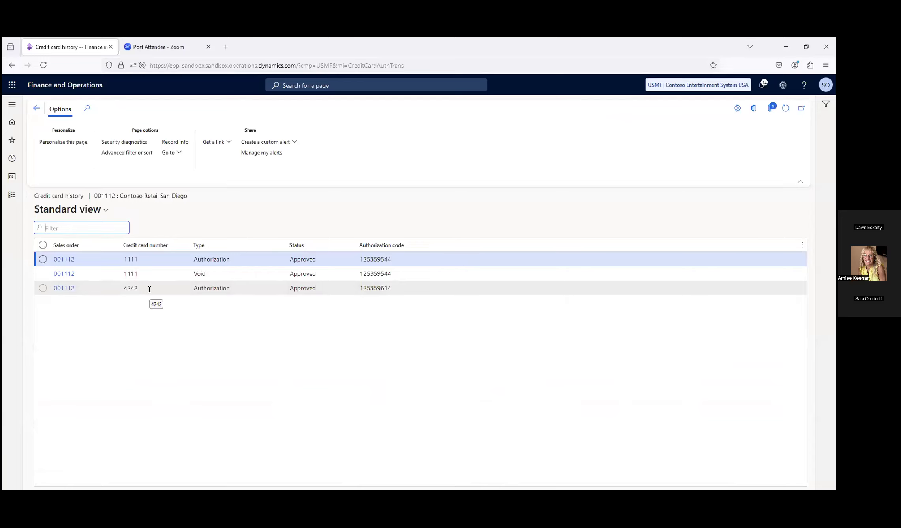
pyautogui.click(37, 108)
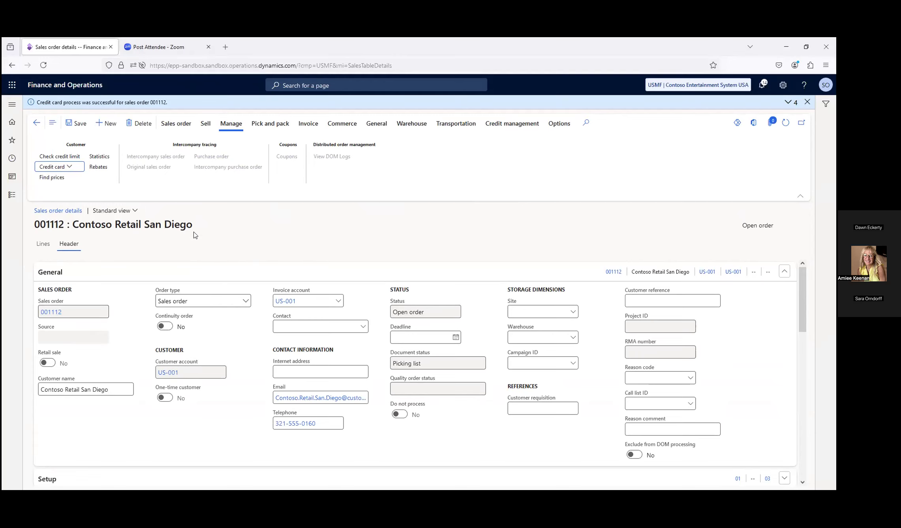
# Open the sales order processing workspace
pyautogui.click(12, 106)
pyautogui.click(44, 177)
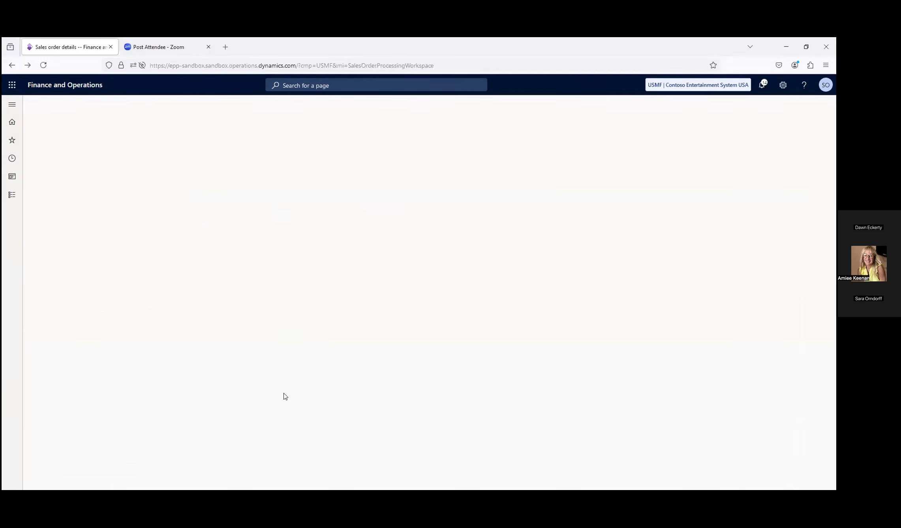